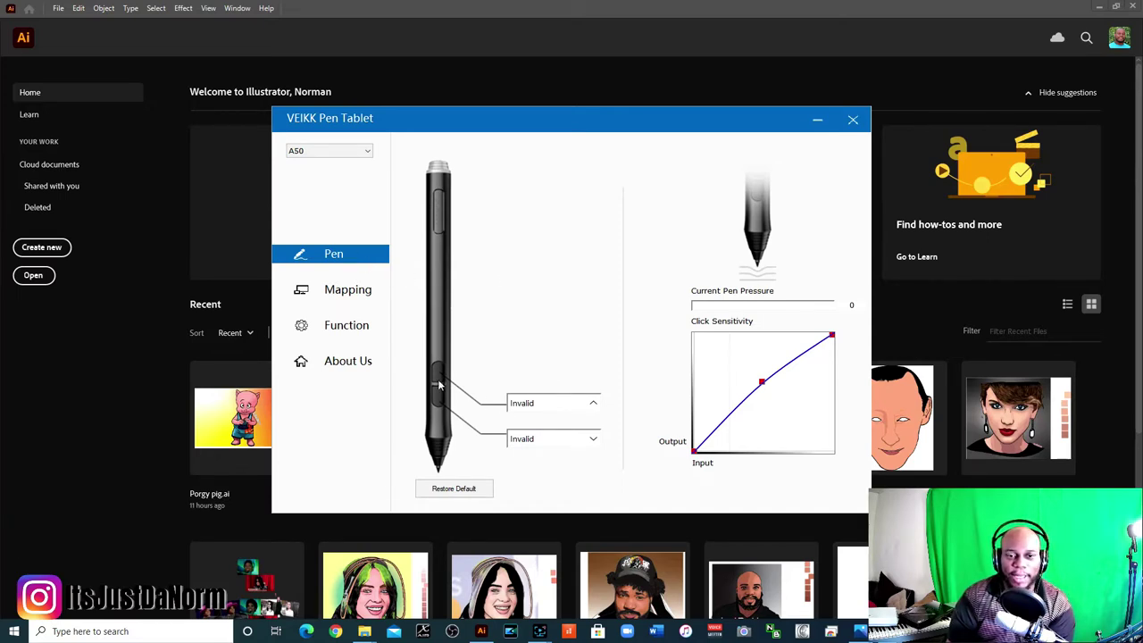
- Review the upper and lower pen button action lists, leaving both buttons Invalid
click(563, 403)
mouse_move(572, 449)
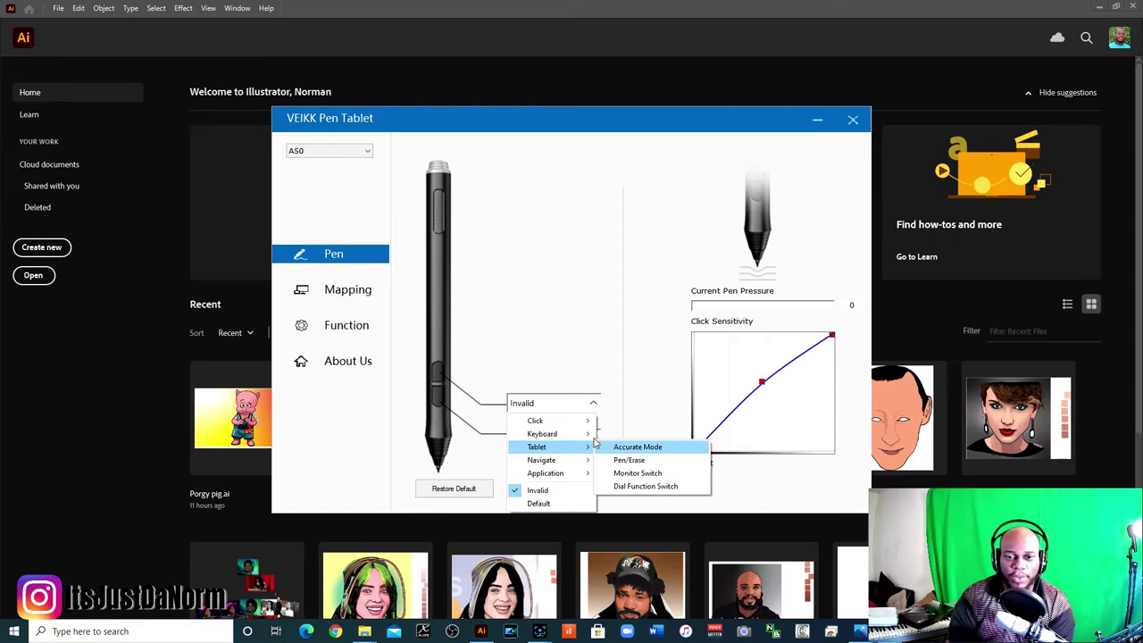
click(605, 379)
click(592, 439)
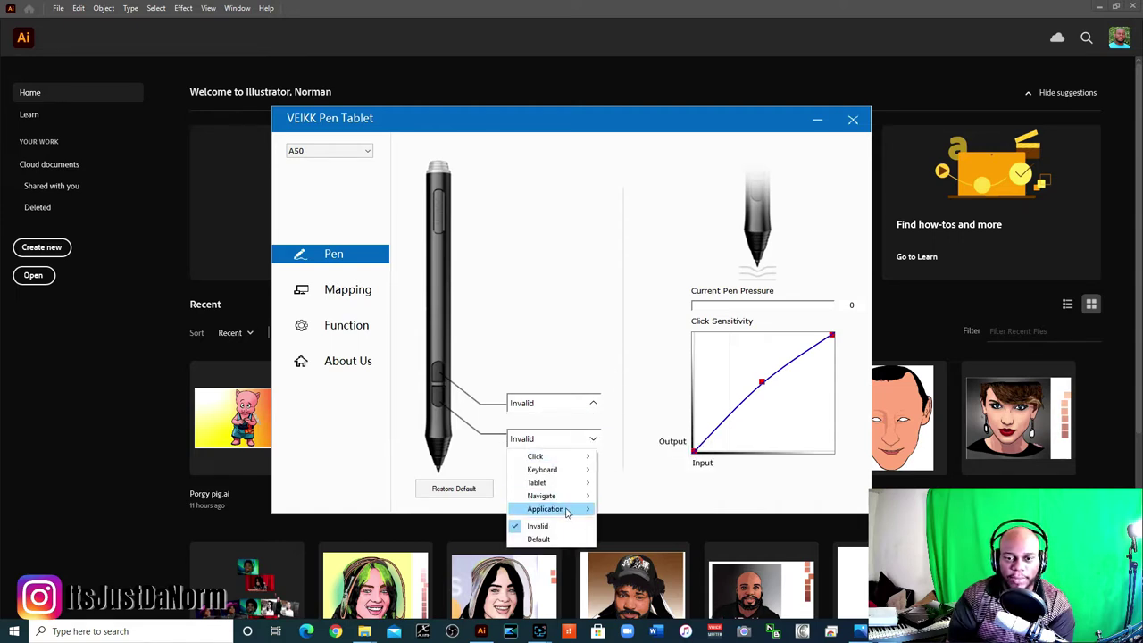
mouse_move(576, 509)
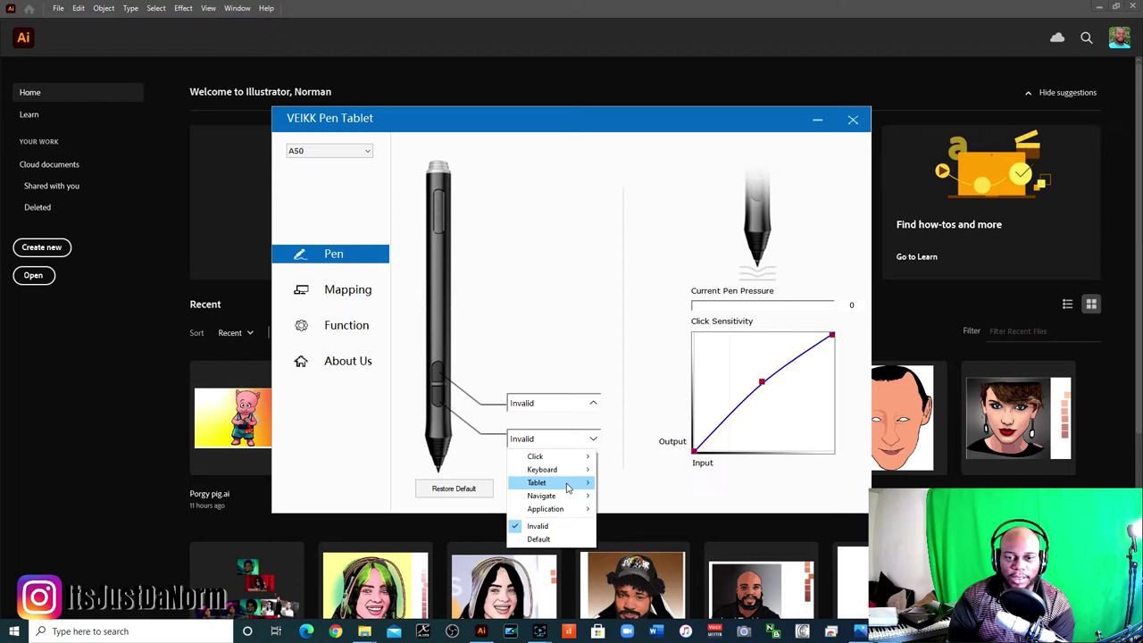
click(590, 342)
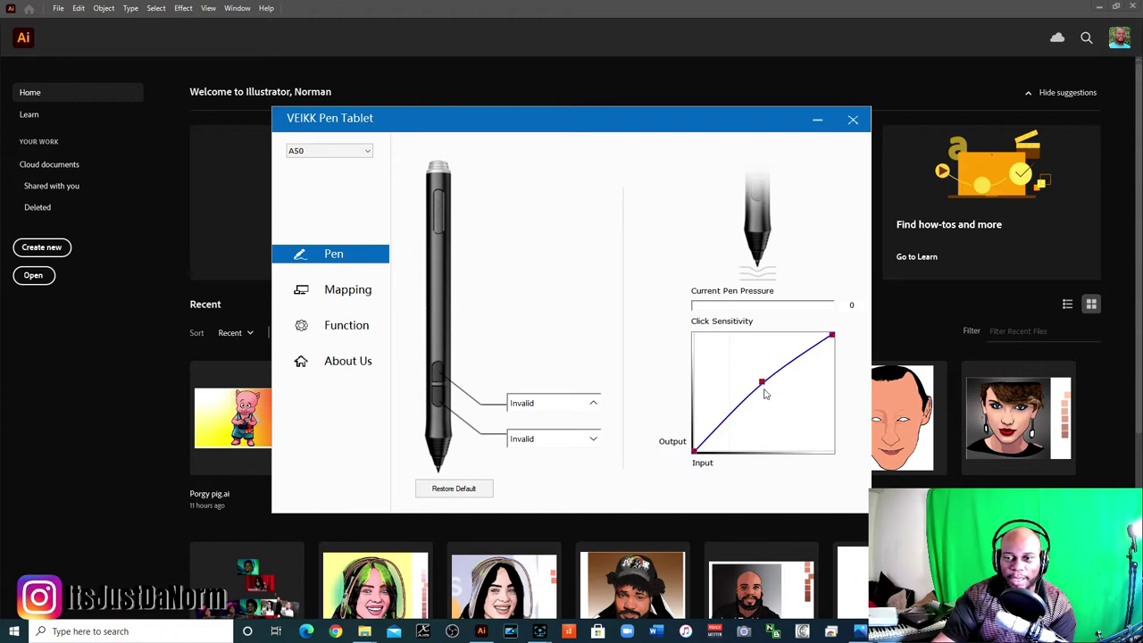
- Drag the Click Sensitivity curve's middle point onto the diagonal and test the pen pressure reading
drag(763, 385, 766, 390)
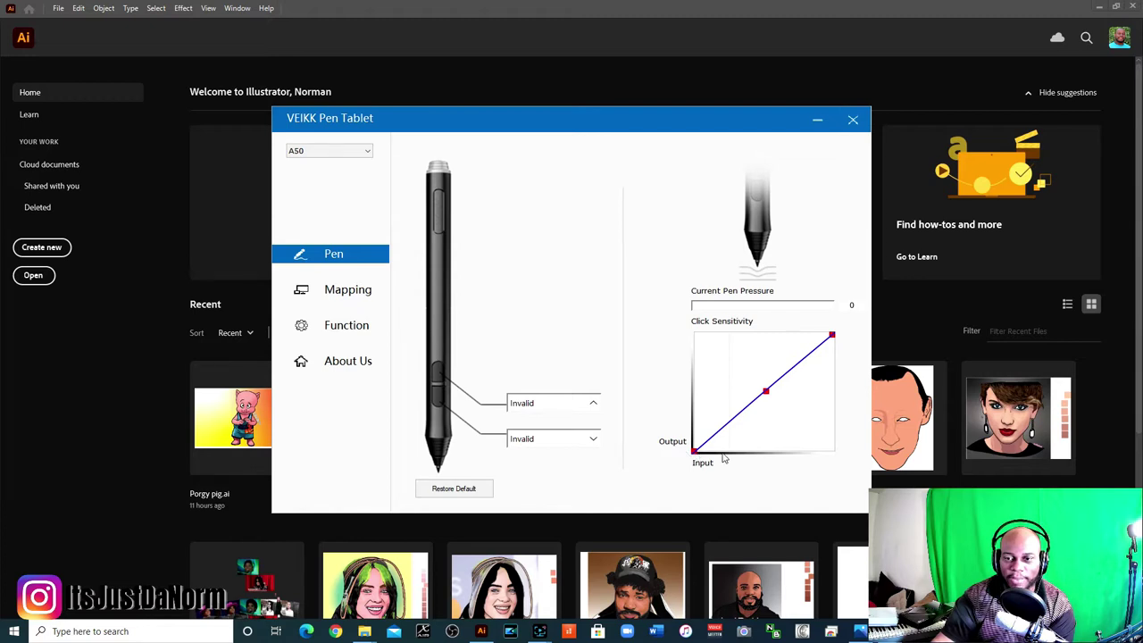
click(767, 394)
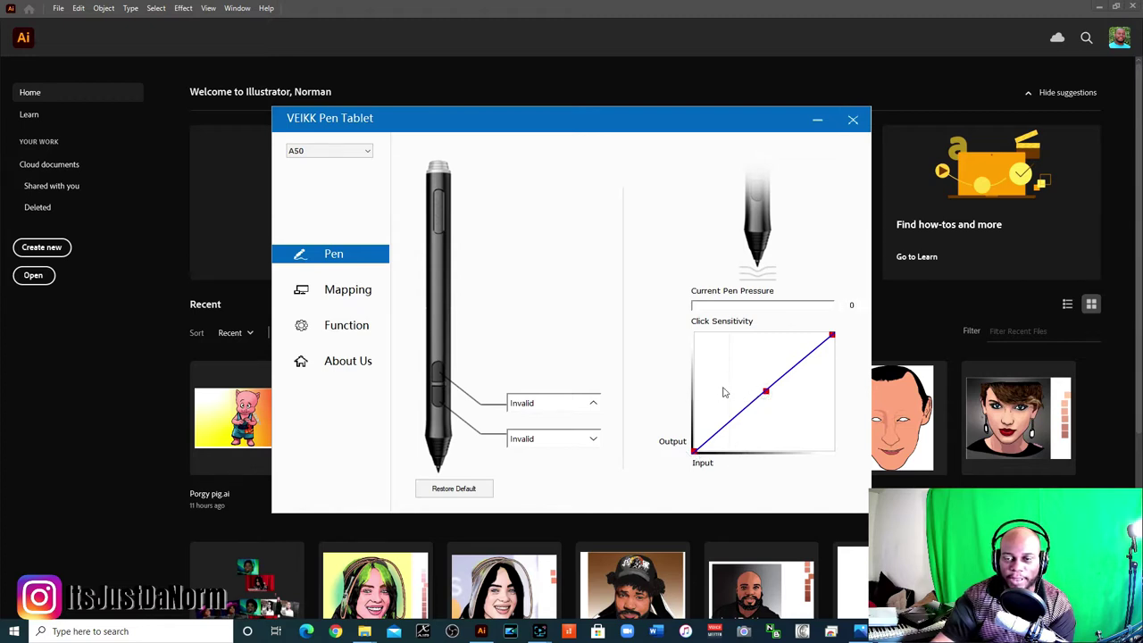
click(677, 372)
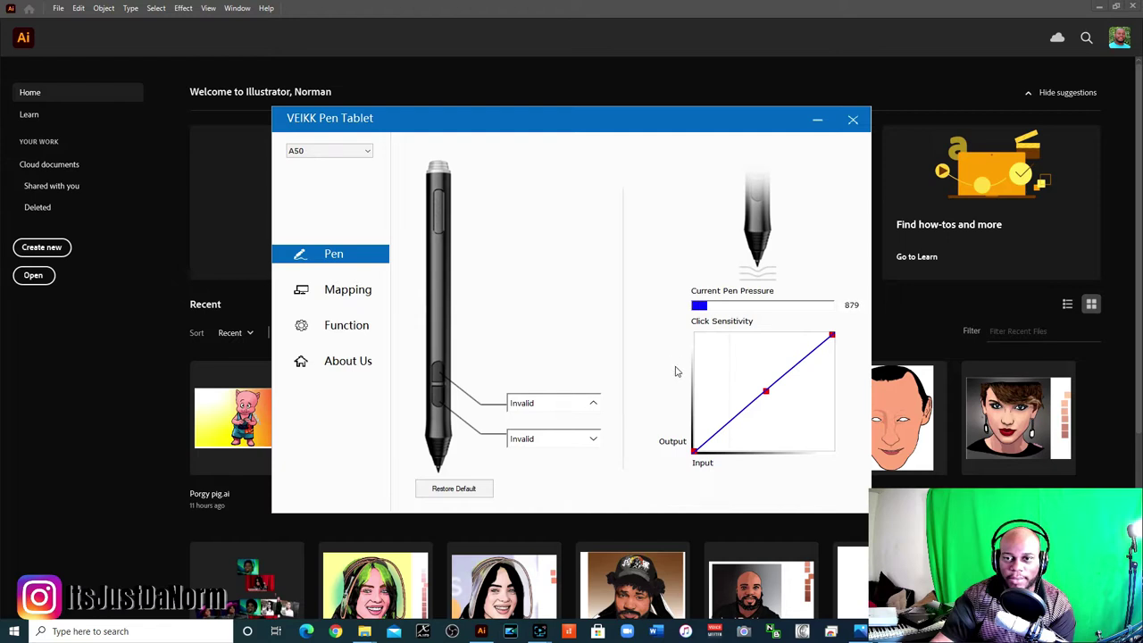
click(769, 415)
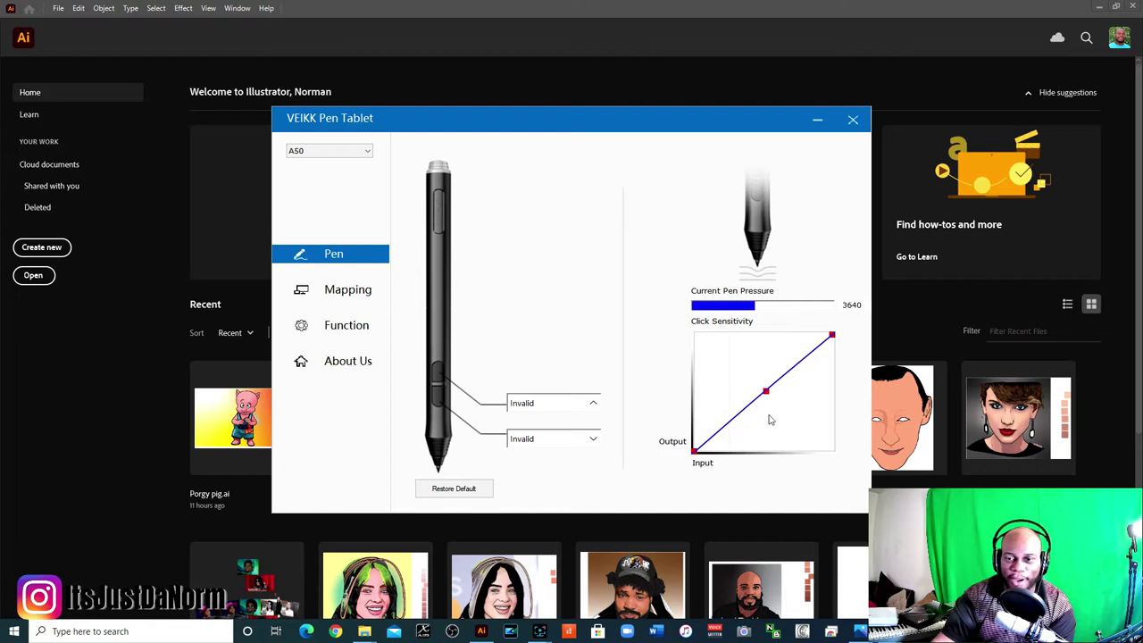
click(771, 402)
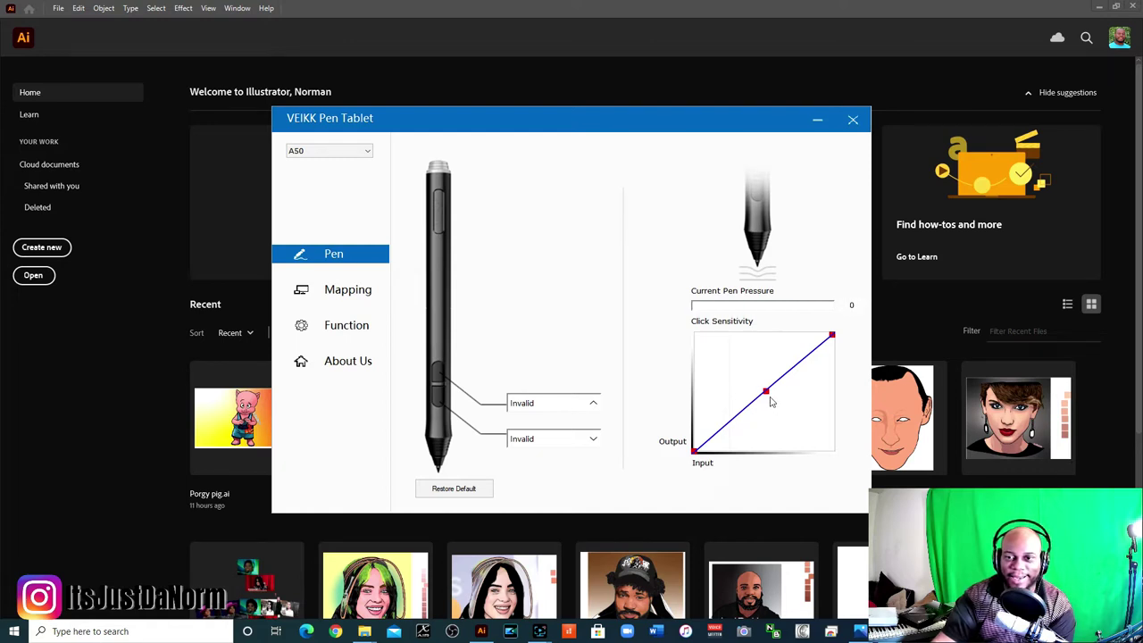
- Bend the Click Sensitivity curve into a steep late rise and test pen pressure
drag(765, 393, 814, 439)
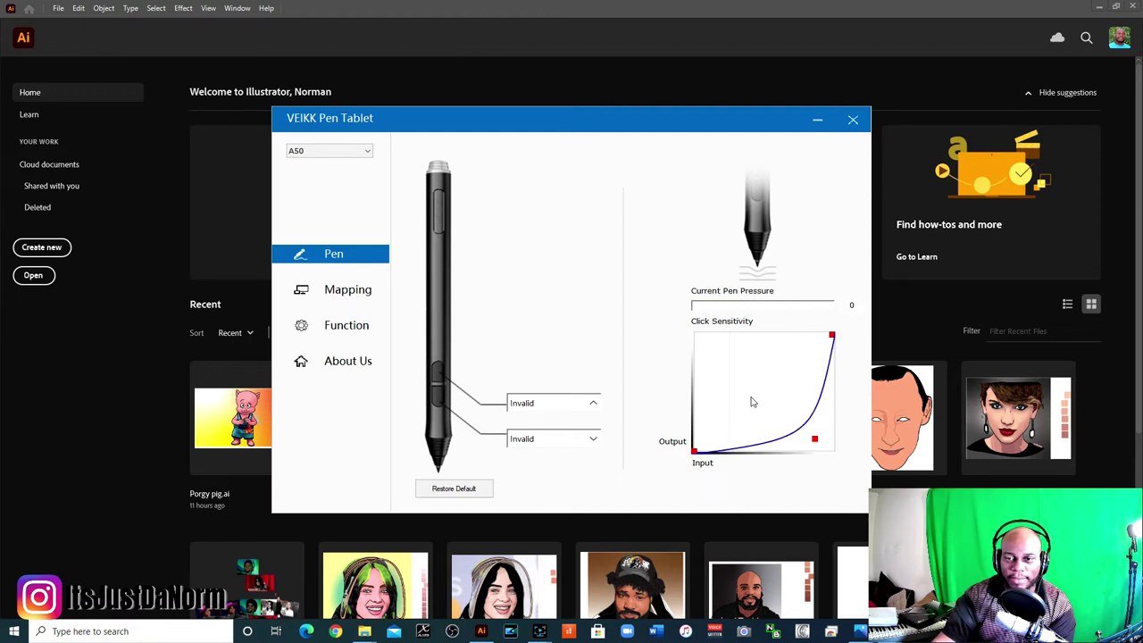
click(738, 380)
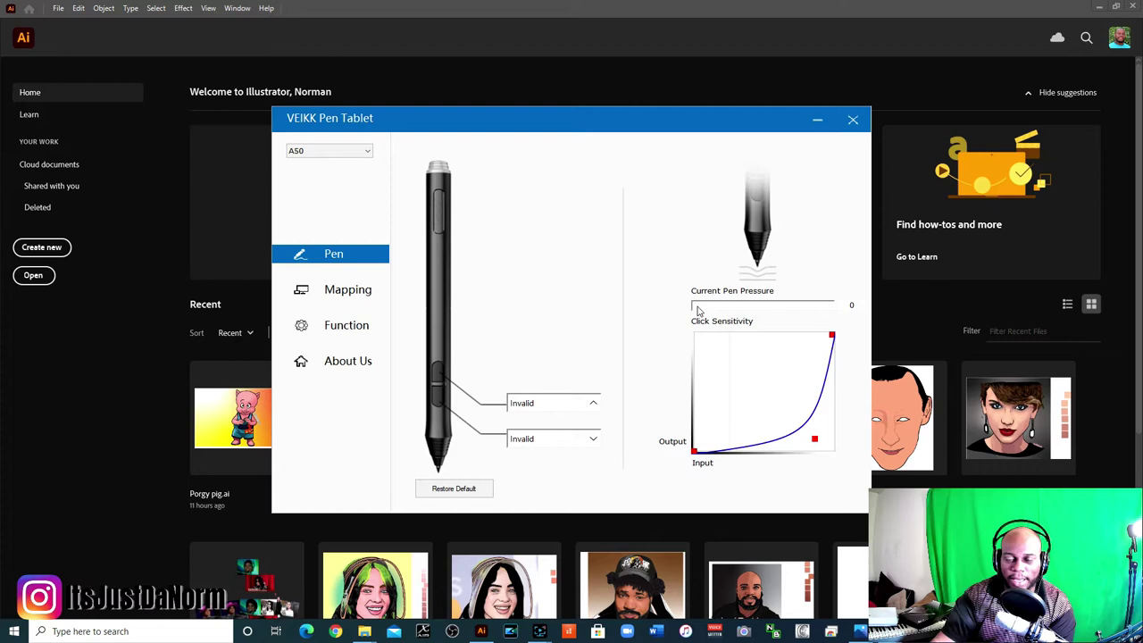
click(729, 376)
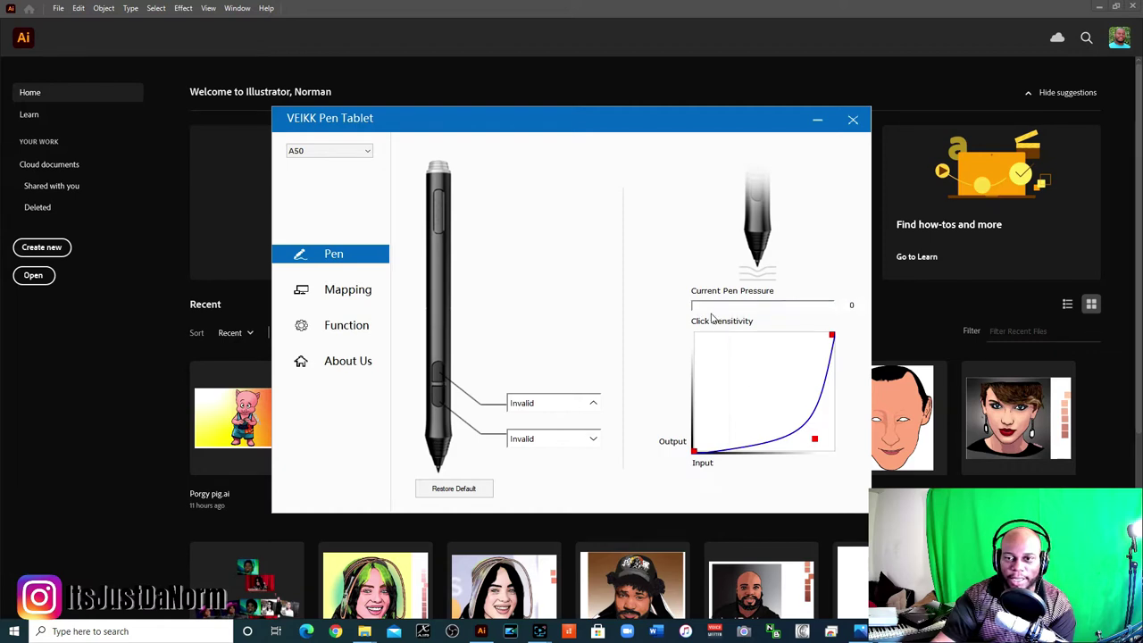
- Reshape the curve to a gentle early rise, test pressure, then show the Mapping settings
drag(814, 439, 757, 381)
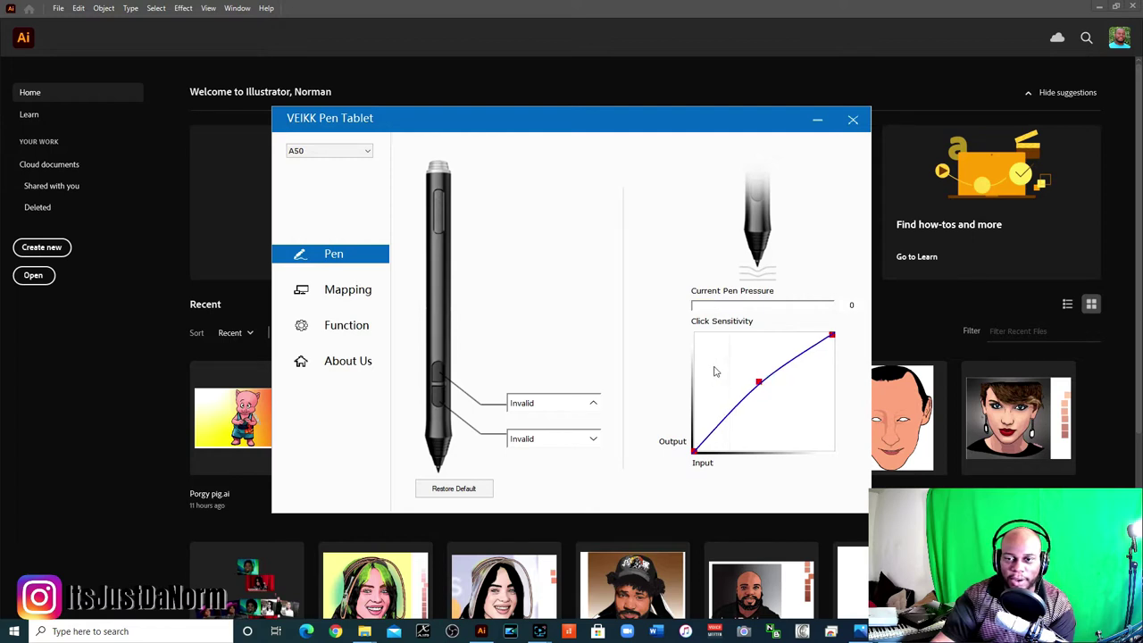
click(716, 370)
drag(716, 369, 786, 348)
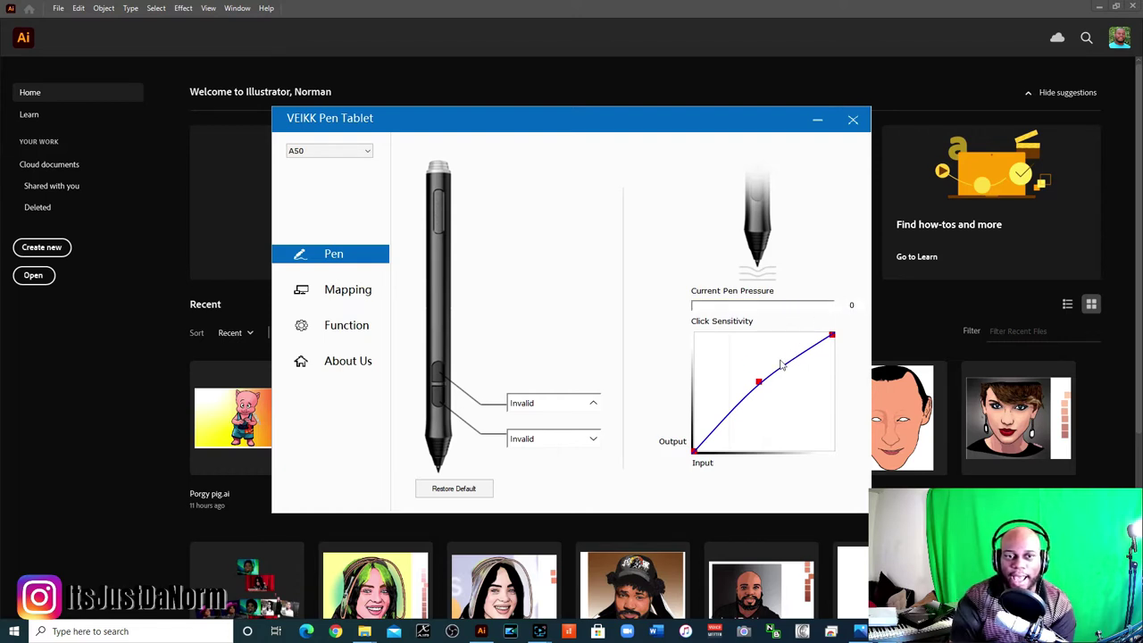
click(347, 289)
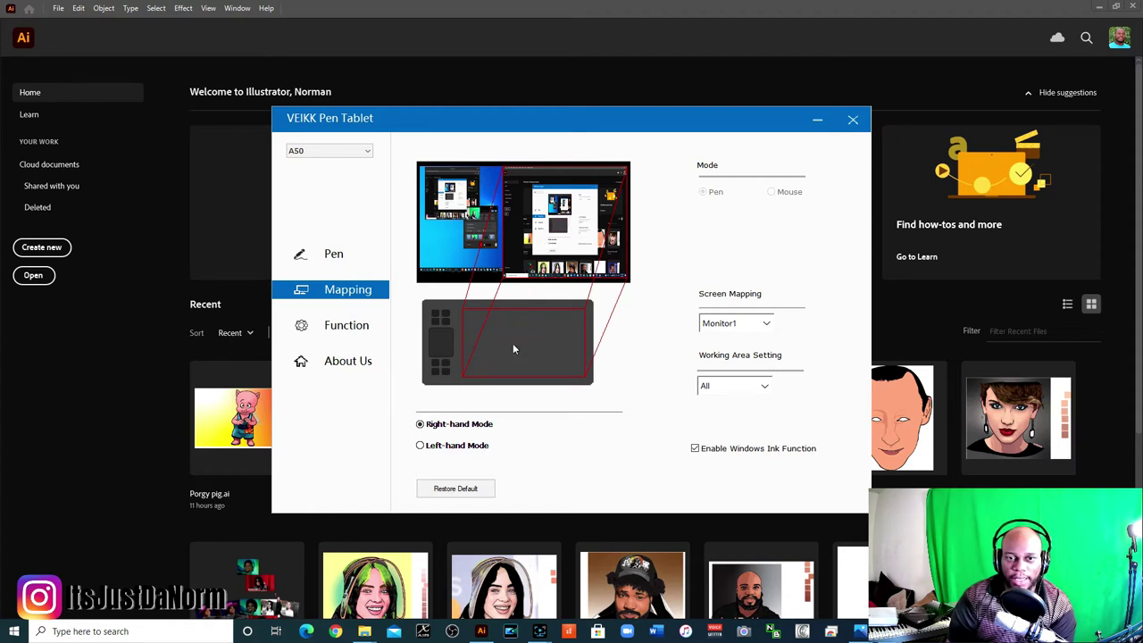
- Set Screen Mapping to Monitor1, then view and cancel the Part... screen range dialog
click(749, 325)
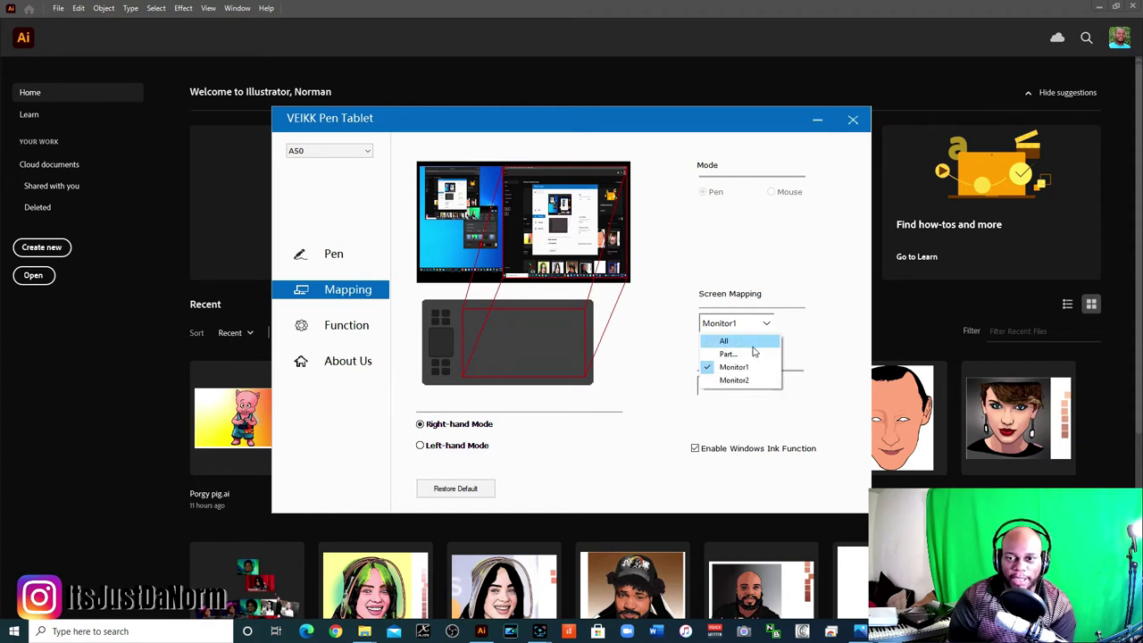
click(747, 342)
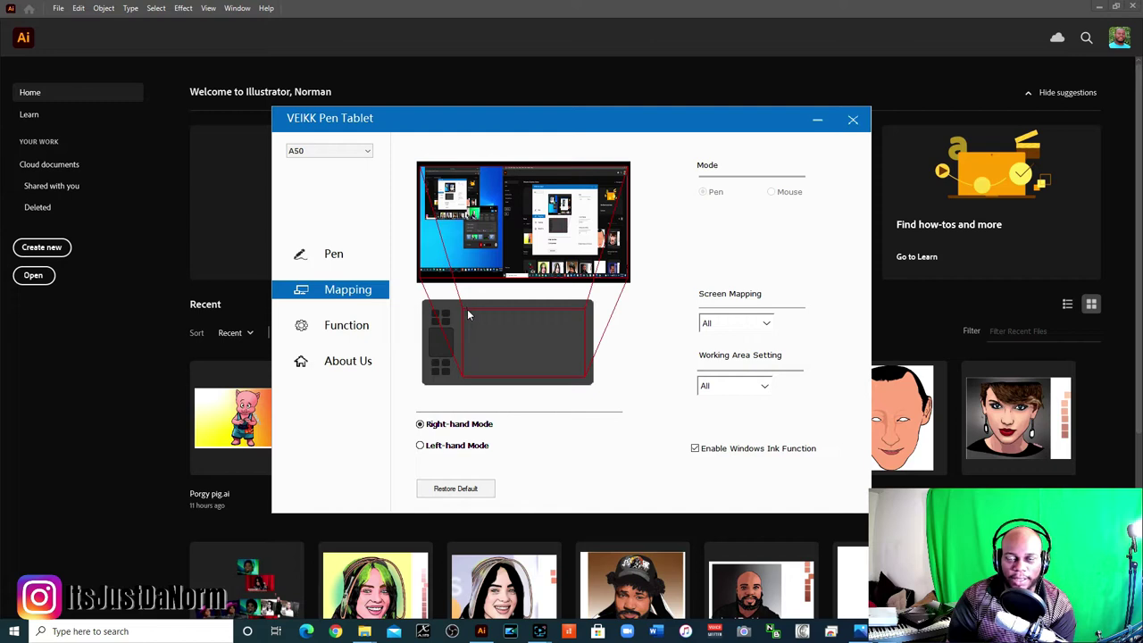
click(749, 323)
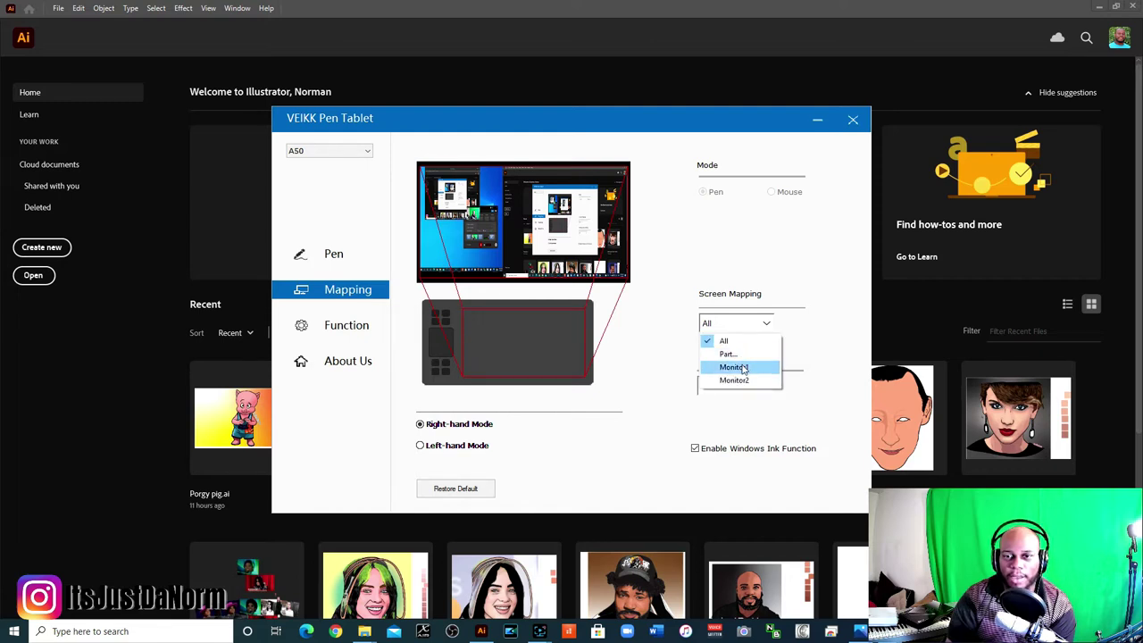
click(745, 367)
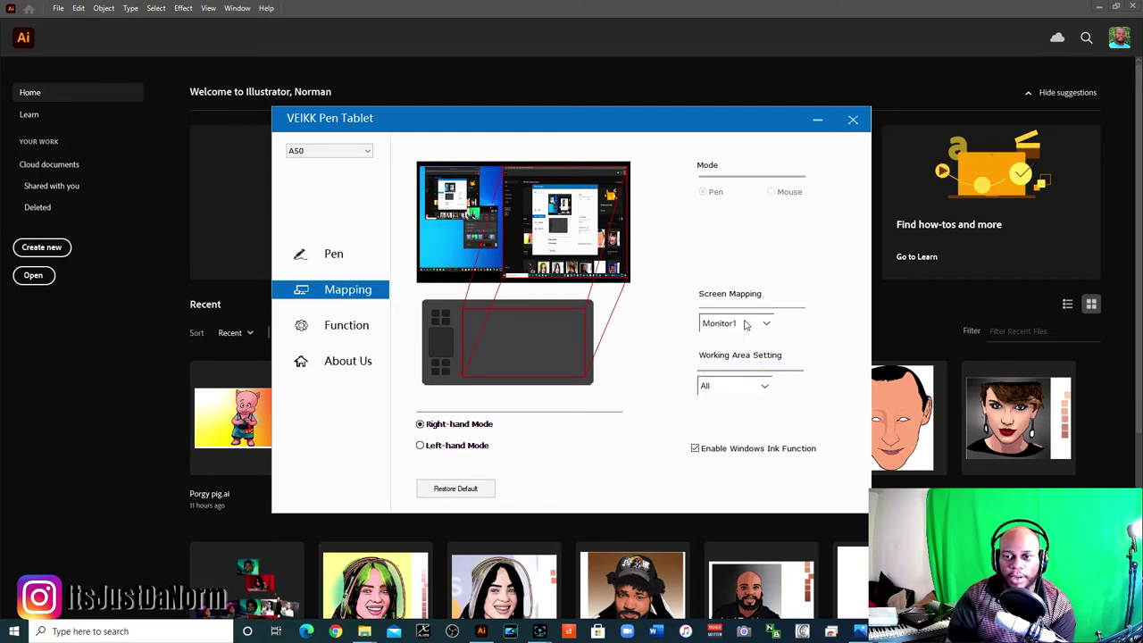
click(744, 326)
click(736, 354)
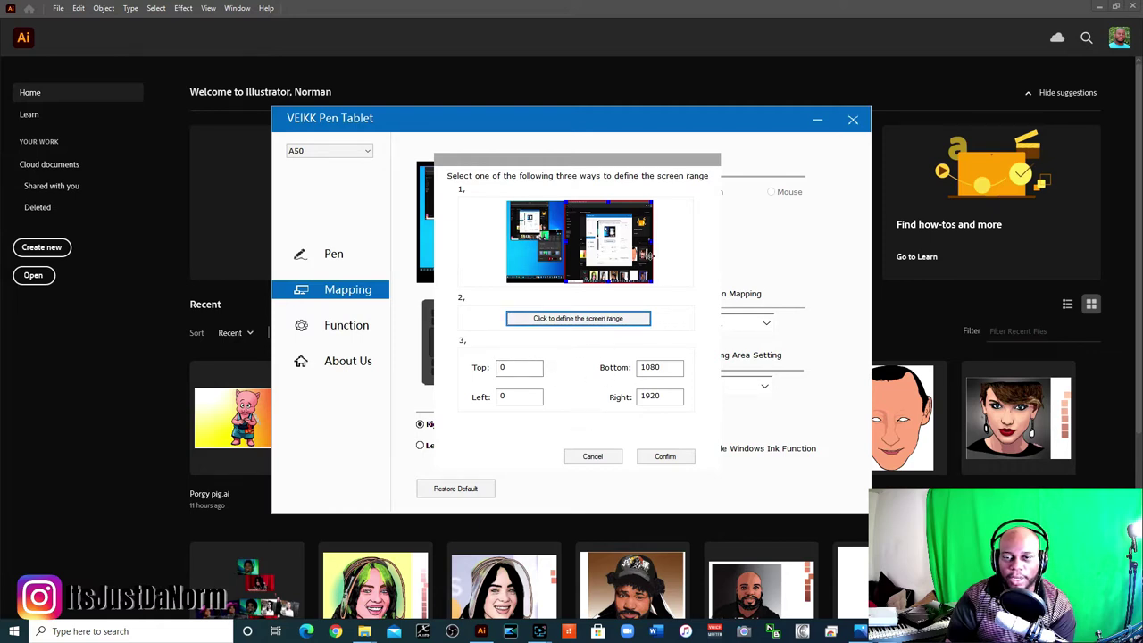
click(615, 455)
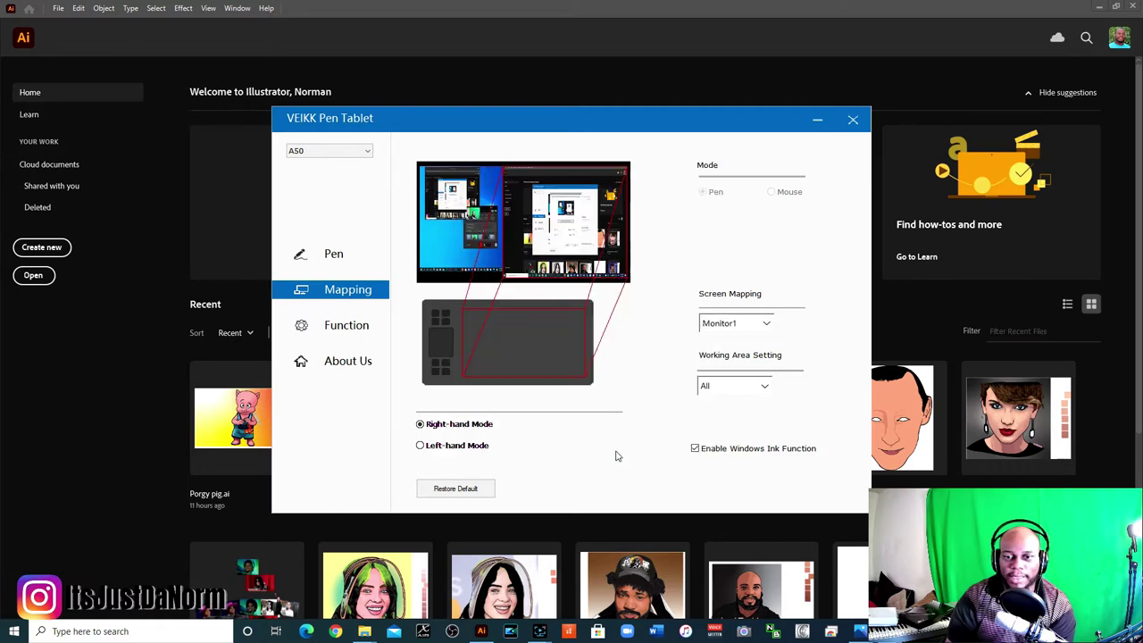
click(764, 389)
click(721, 404)
click(751, 386)
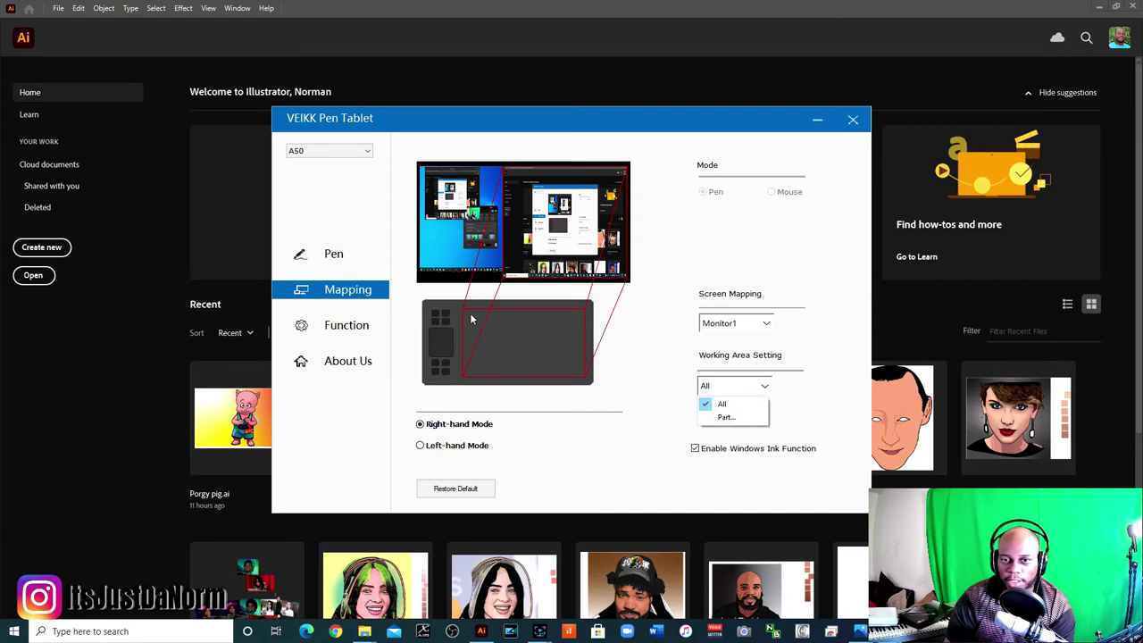
click(726, 417)
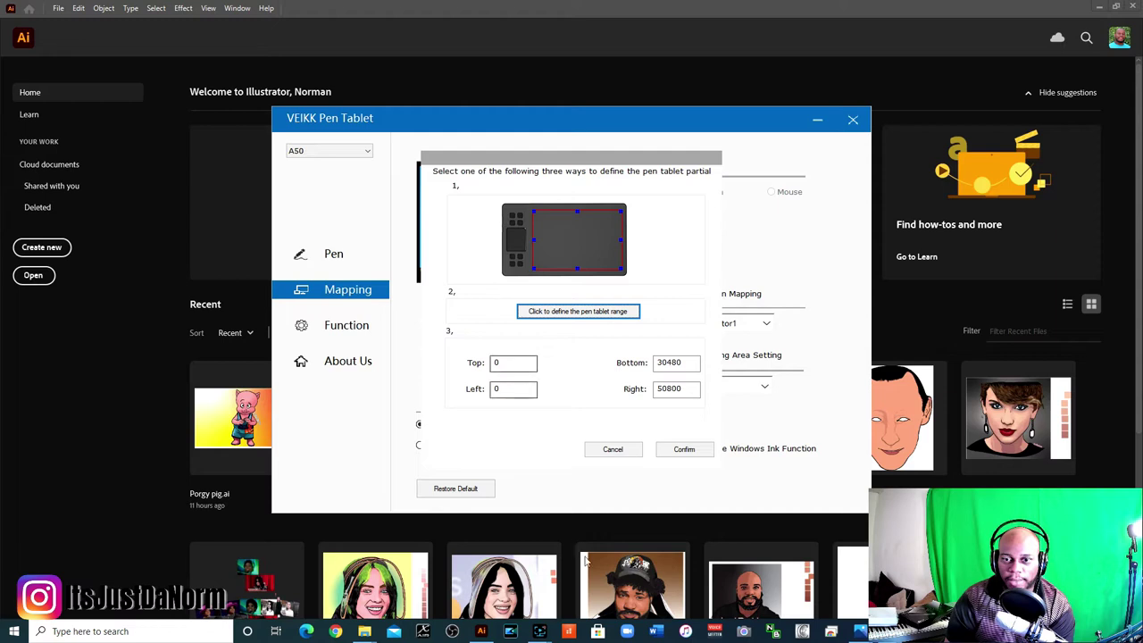
click(634, 452)
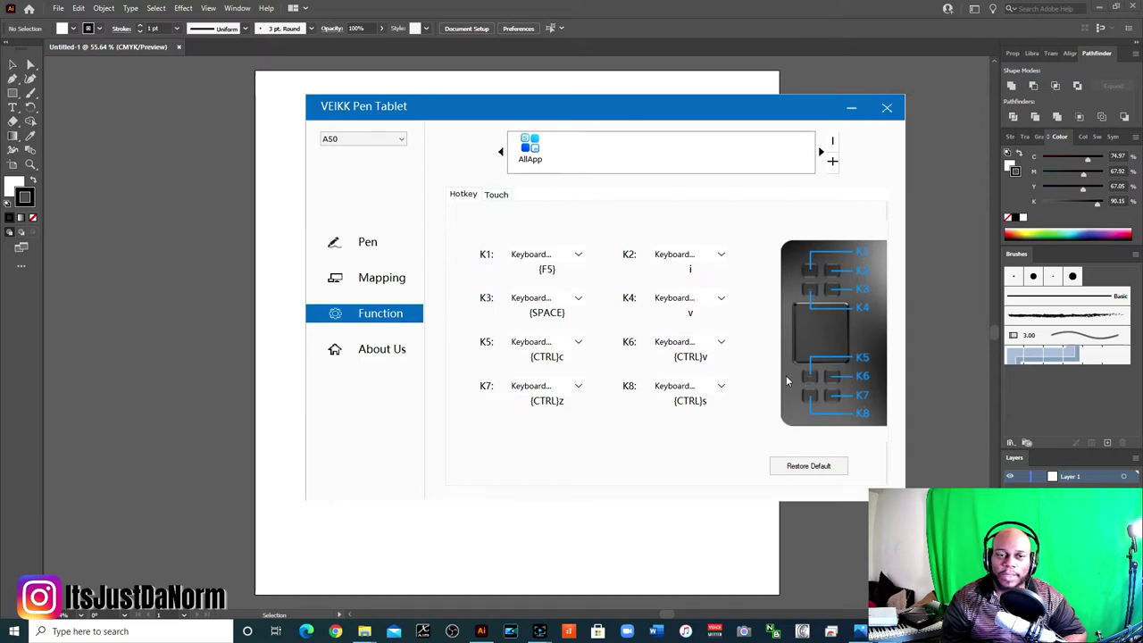
- Browse the K1 express key's action list and leave it set to F5
click(579, 257)
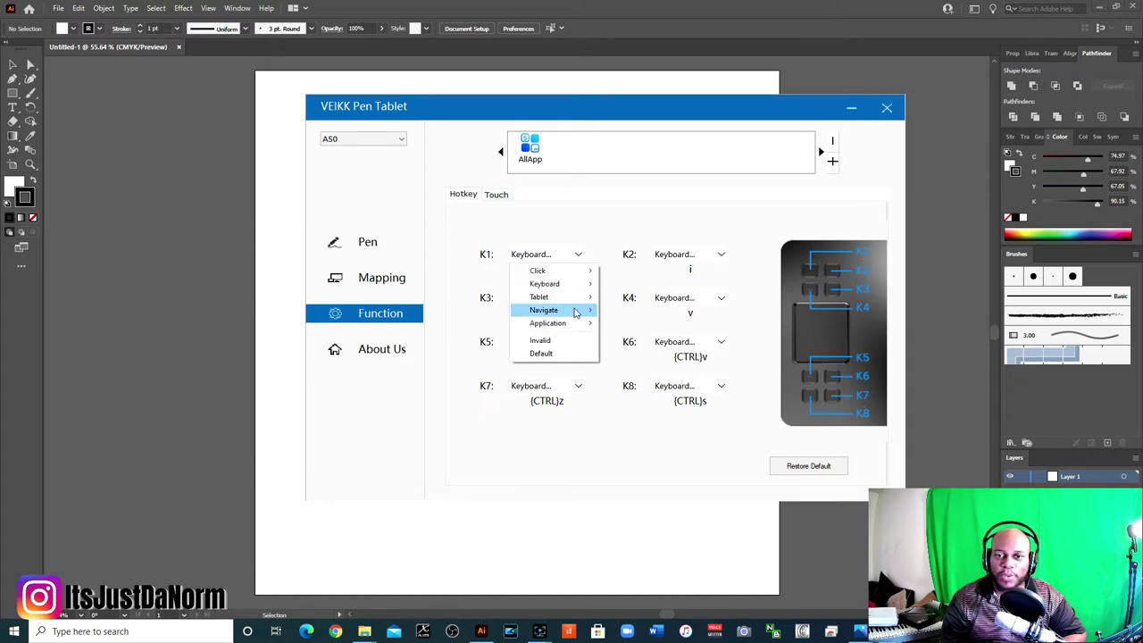
click(580, 253)
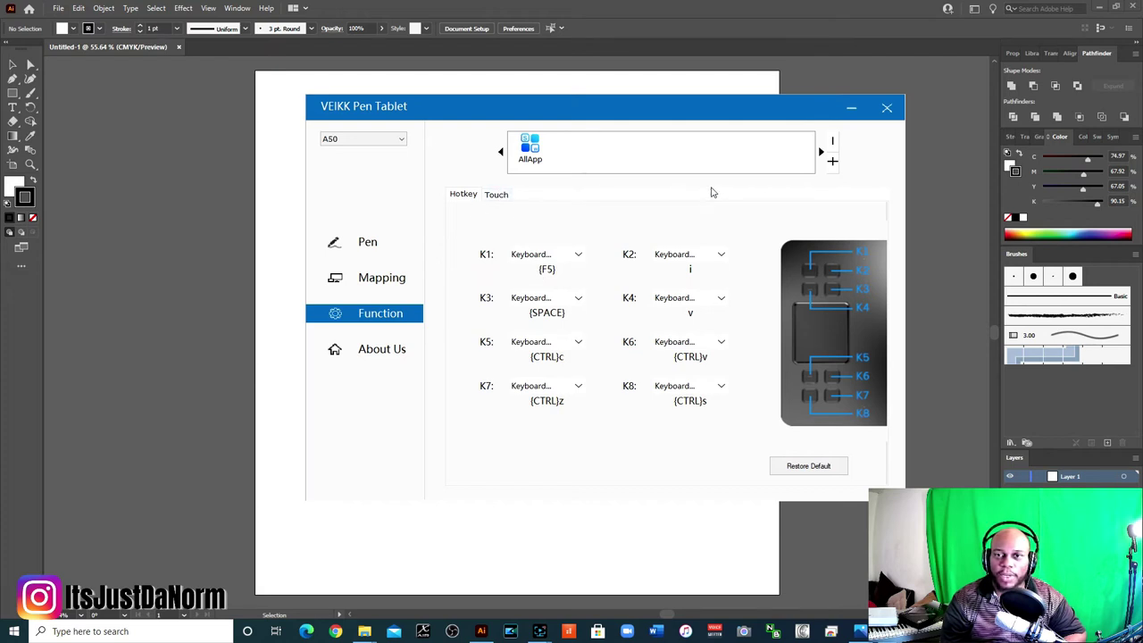
- Display the Touch tab's gesture assignments in the driver
click(517, 200)
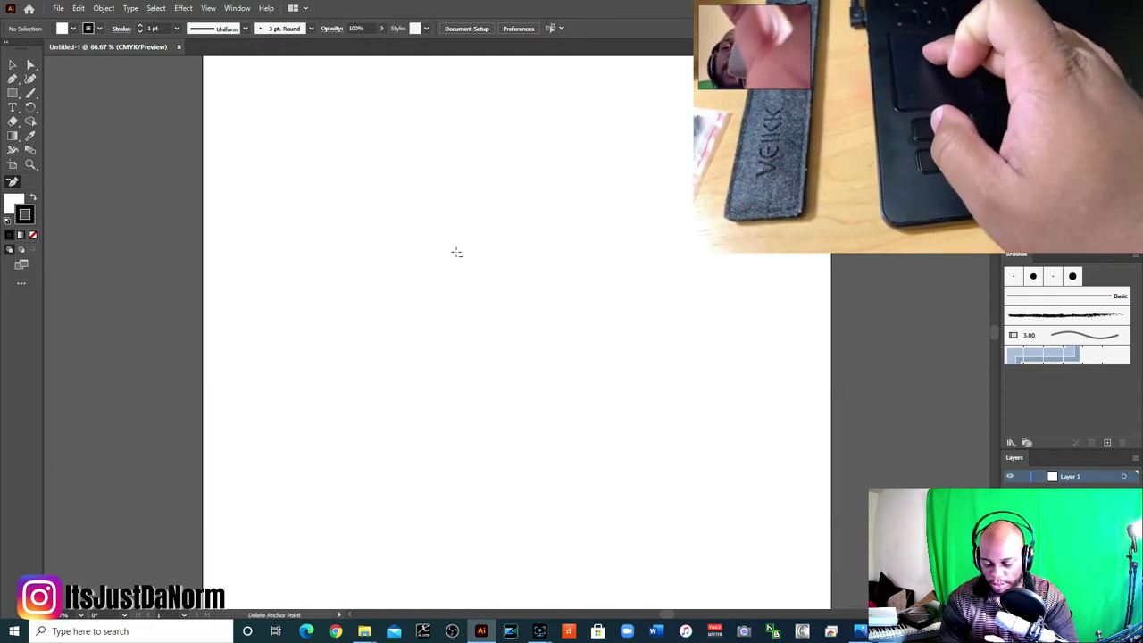
- Zoom the artboard to 100%, back to 66.67% and 50%, switching to Delete Anchor Point
key(ctrl+1)
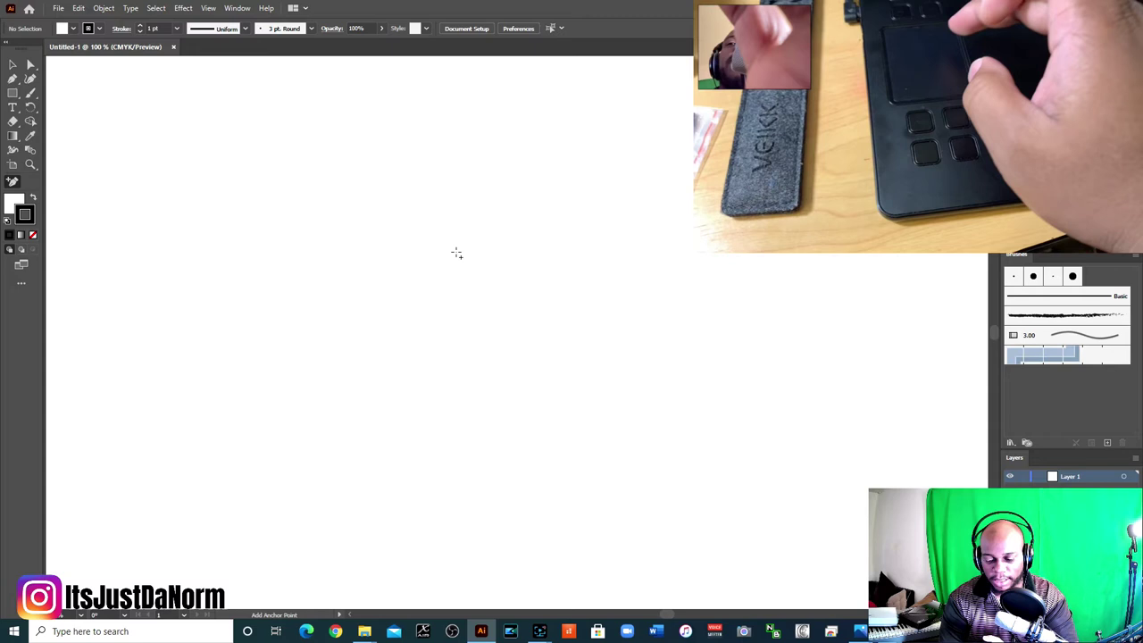
key(ctrl+minus)
key(minus)
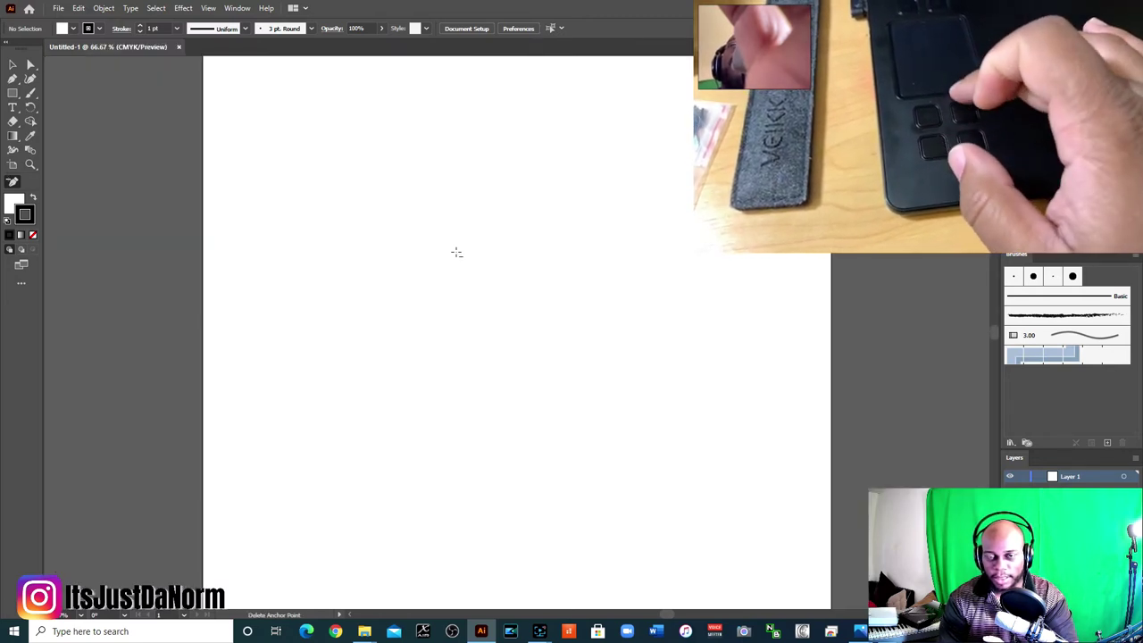
key(ctrl+minus)
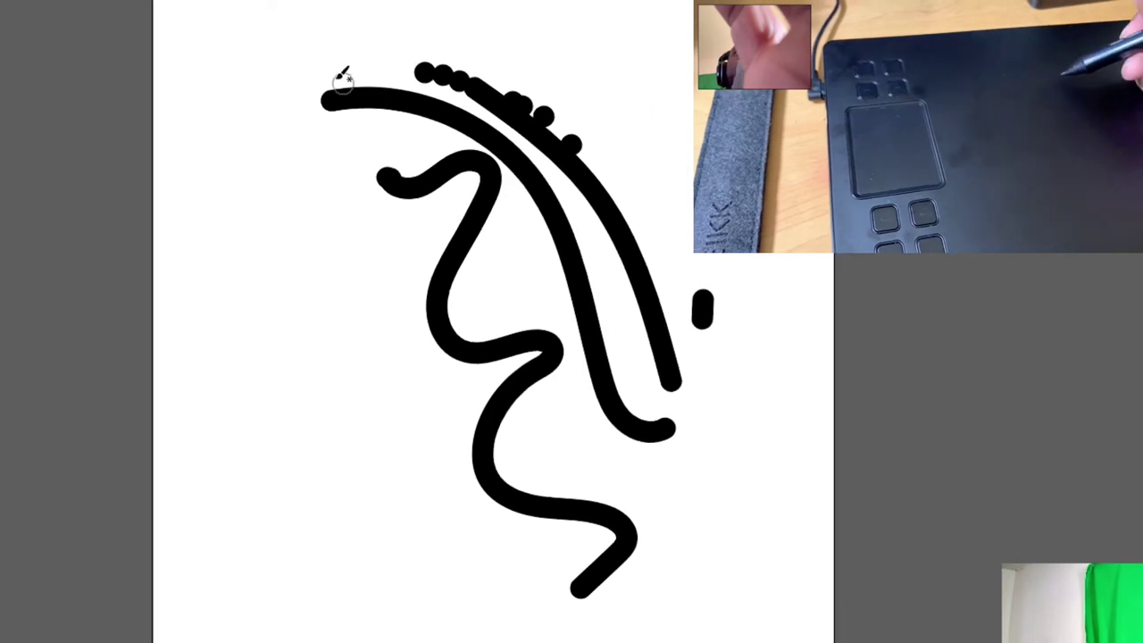
- Draw another thick brush stroke along the top arc with the pen
mouse_move(392, 62)
mouse_down()
mouse_move(557, 286)
mouse_move(678, 299)
mouse_up()
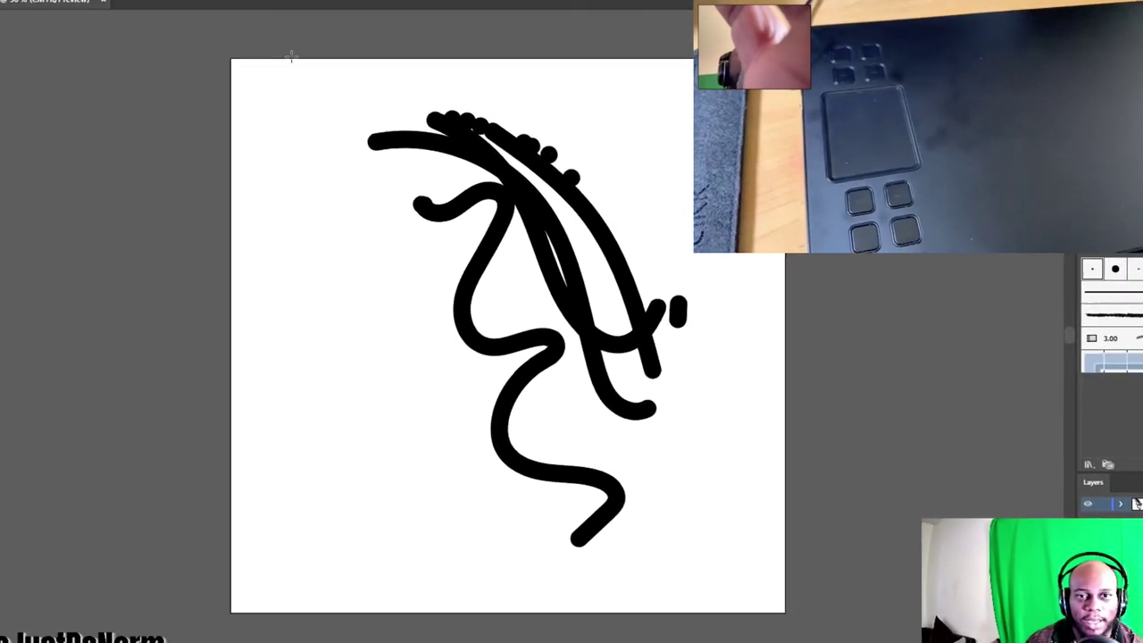
- Select the top curved stroke, then undo the strokes with Ctrl+Z until the artboard is empty
click(536, 163)
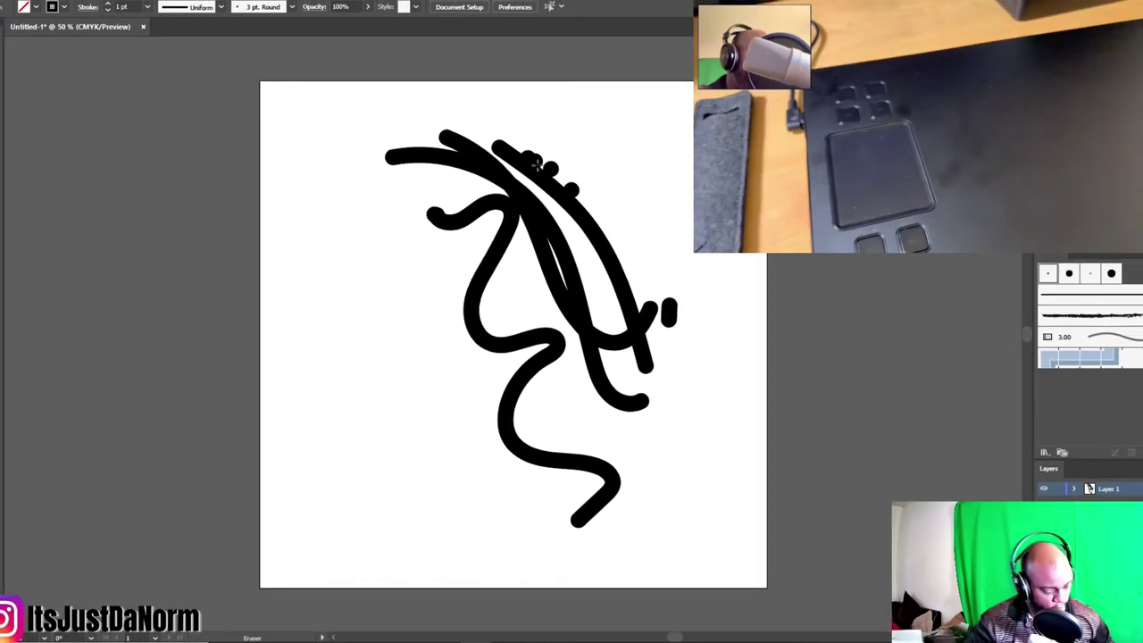
key(ctrl+z)
key(ctrl+z)
key(ctrl+z)
key(ctrl+z)
key(ctrl+z)
key(ctrl+z)
key(ctrl+z)
key(ctrl+z)
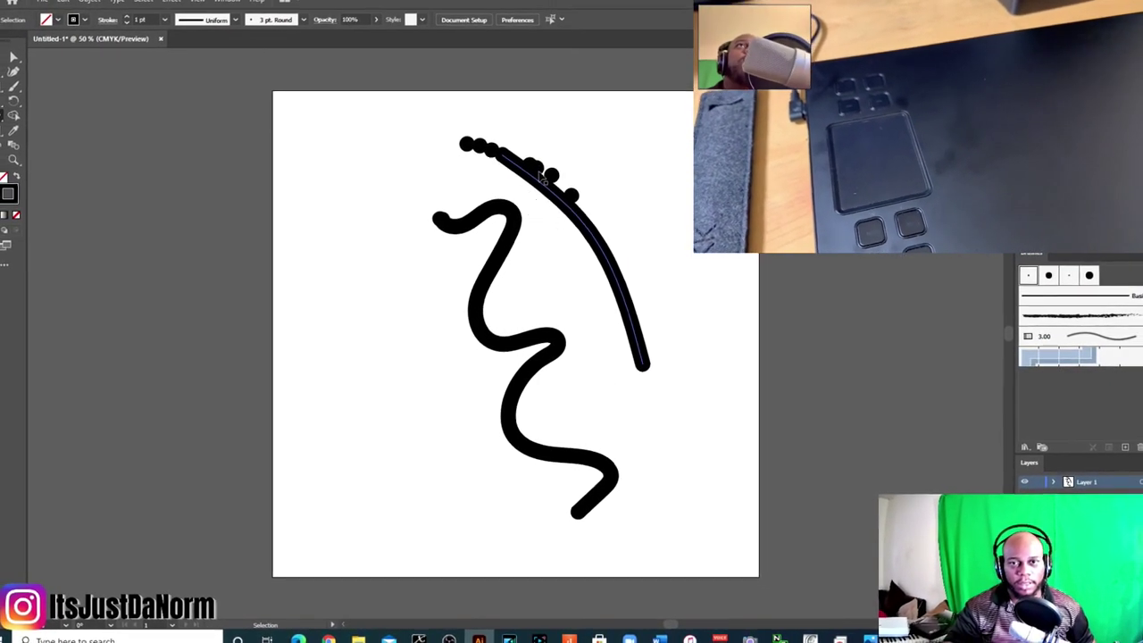
key(ctrl+z)
key(ctrl+z)
key(ctrl+z)
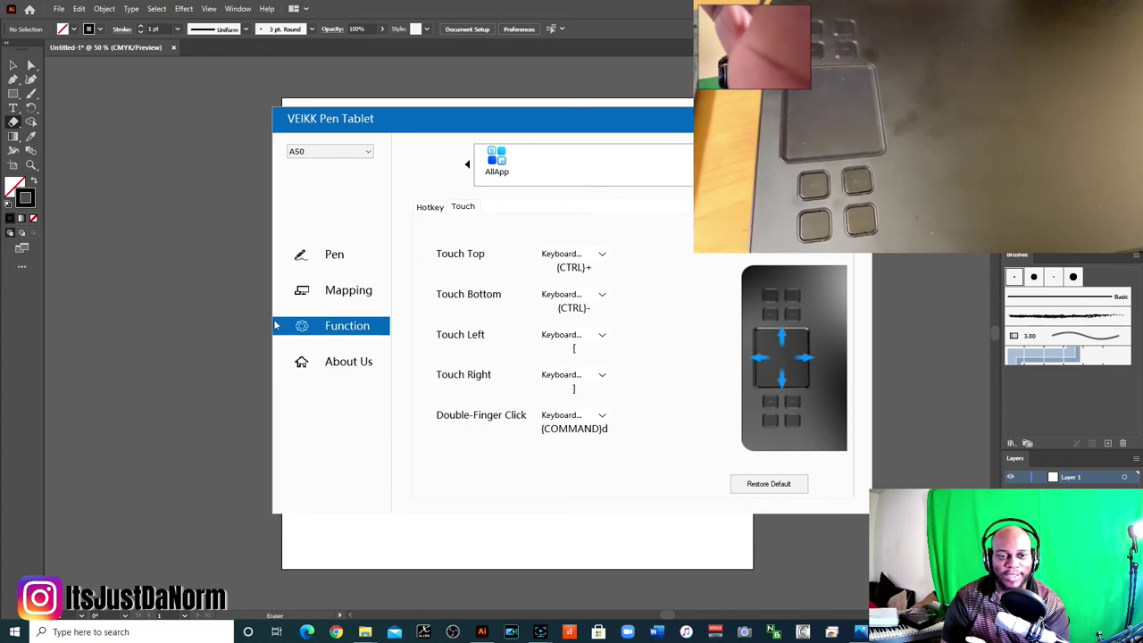
- Show the About Us page with driver version V2.0.1.0 and Diagnostic Tools
click(327, 366)
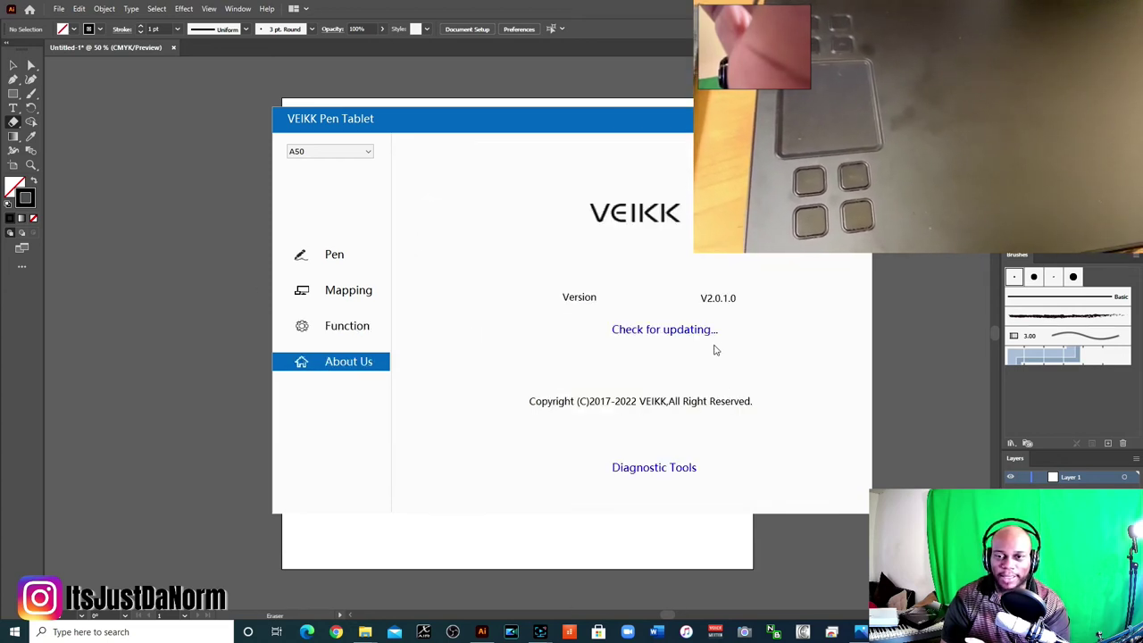